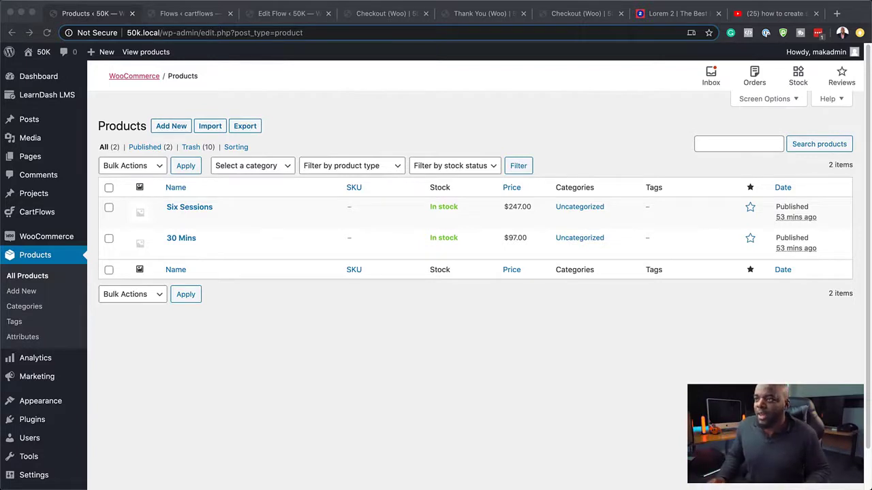
Open the Business Consultation flow from the CartFlows flows on the 50K site
click(253, 218)
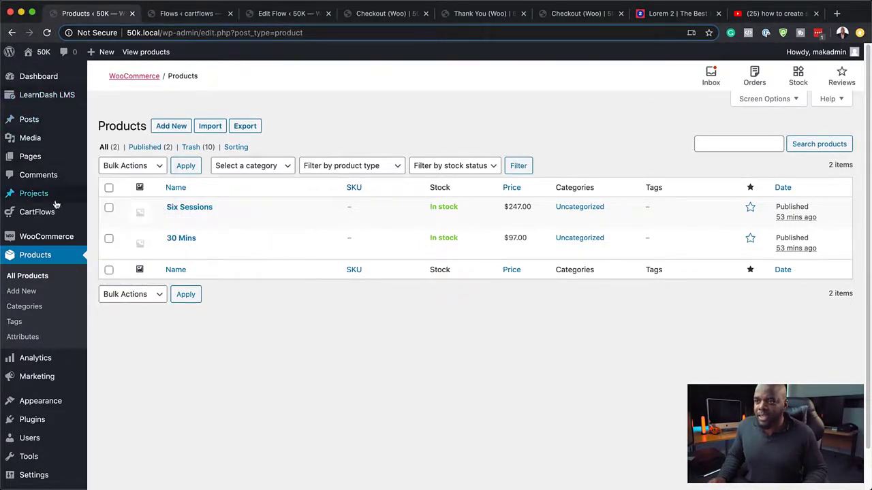
mouse_move(54, 216)
click(114, 216)
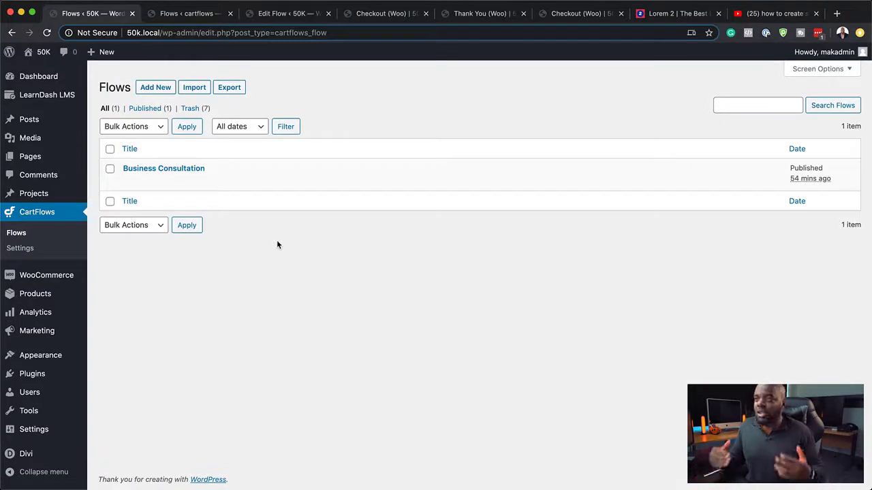
click(174, 174)
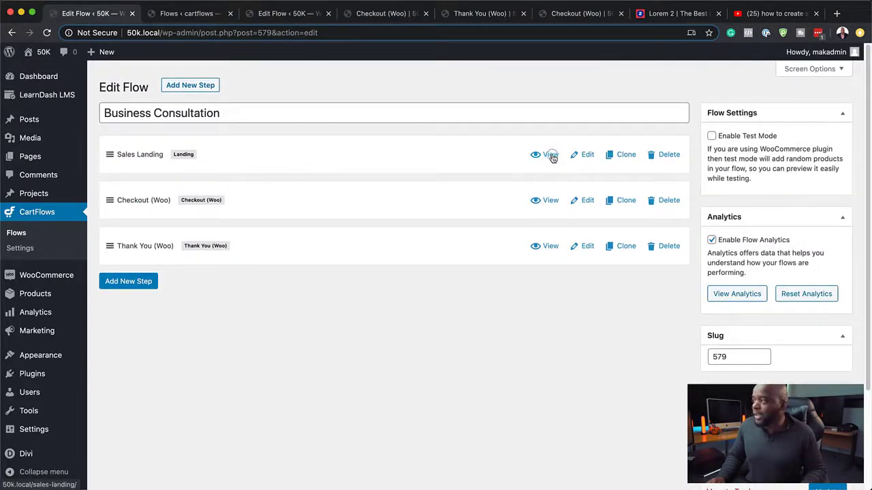
View the flow's Sales Landing page in a separate tab and examine its content down to the purchase offer
click(550, 156)
click(175, 15)
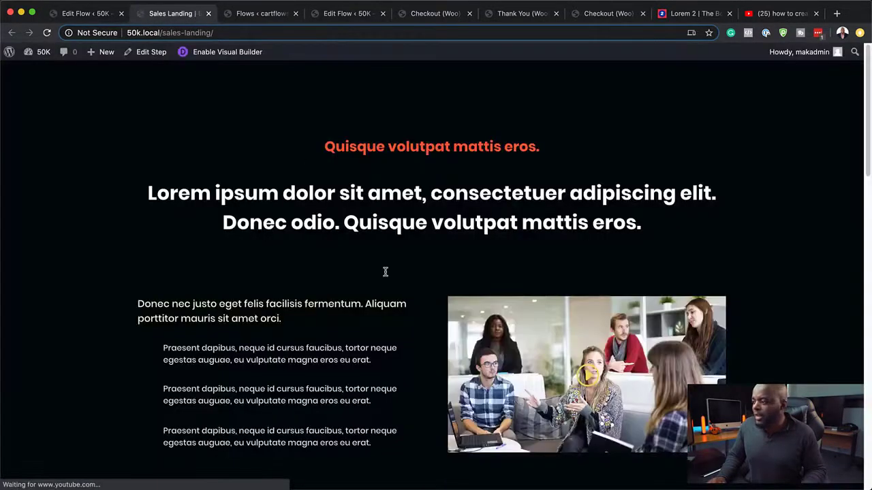
scroll(317, 276, down, 5)
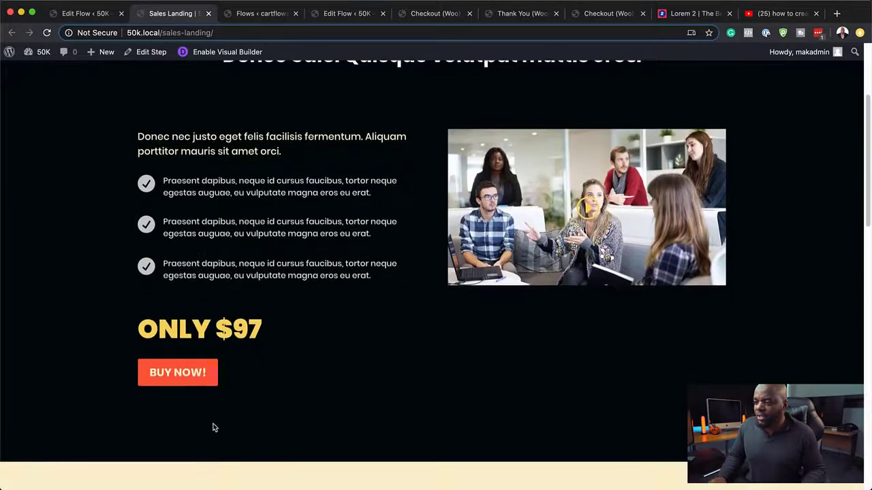
Proceed from the sales page to checkout, add the one-time offer, review the order, and close the preview
click(188, 373)
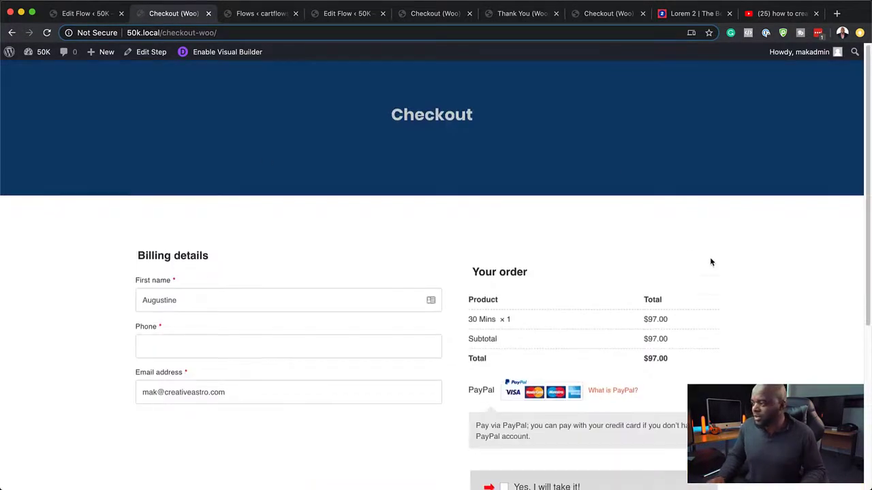
scroll(710, 262, down, 5)
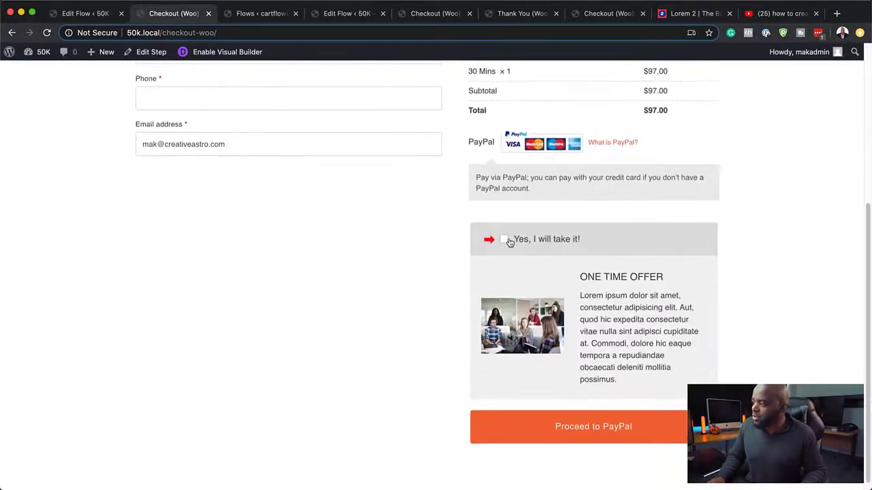
click(504, 240)
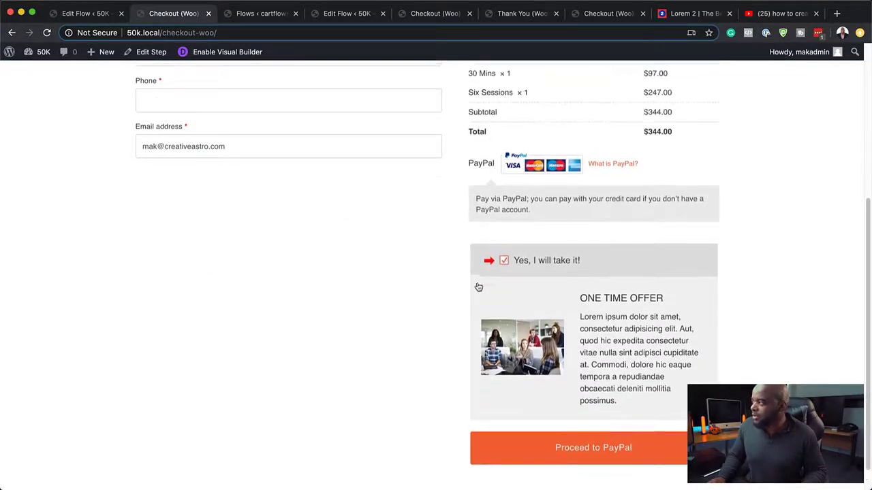
scroll(477, 286, up, 4)
scroll(367, 266, up, 2)
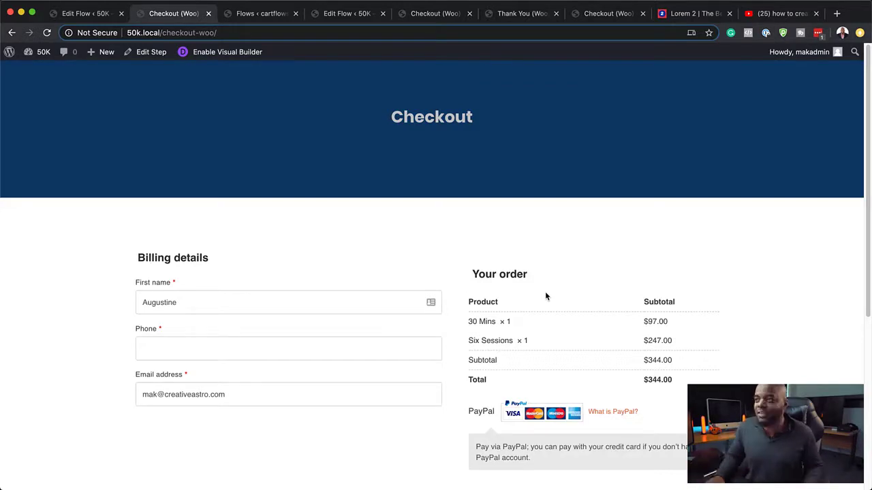
click(208, 13)
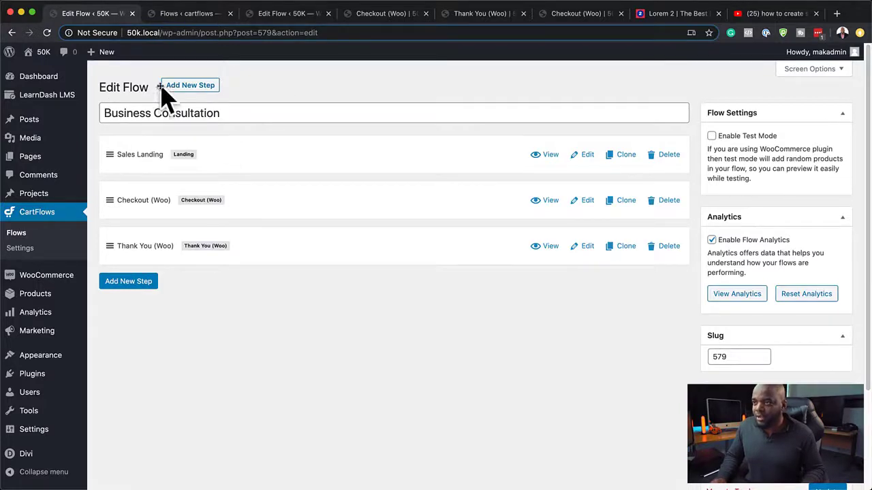
Return to the 50K site's flows list and export the Business Consultation flow as a JSON file
click(39, 214)
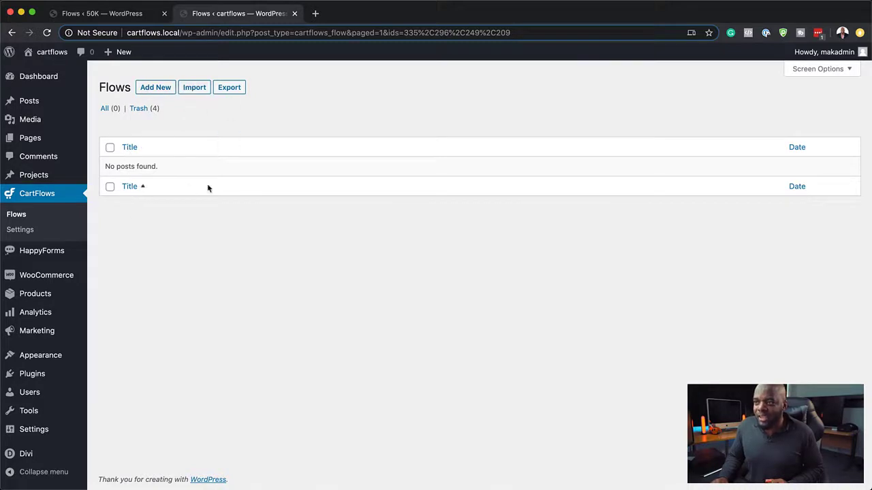
click(106, 19)
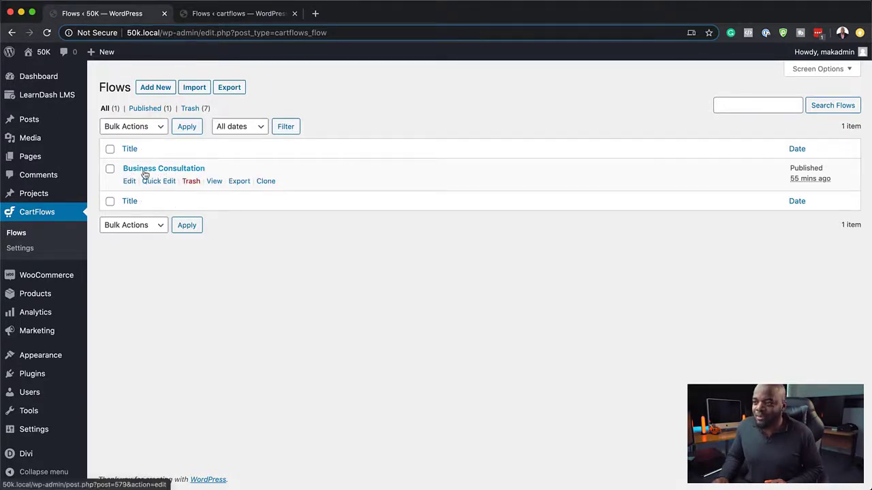
click(239, 15)
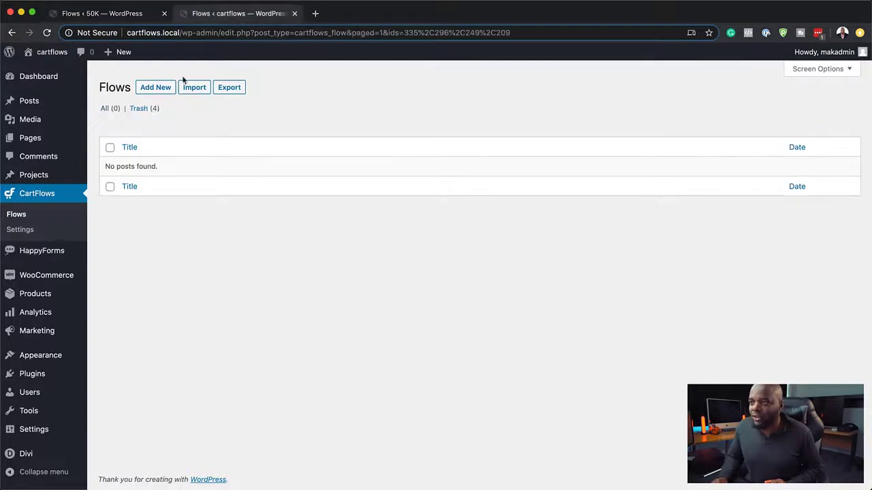
click(121, 12)
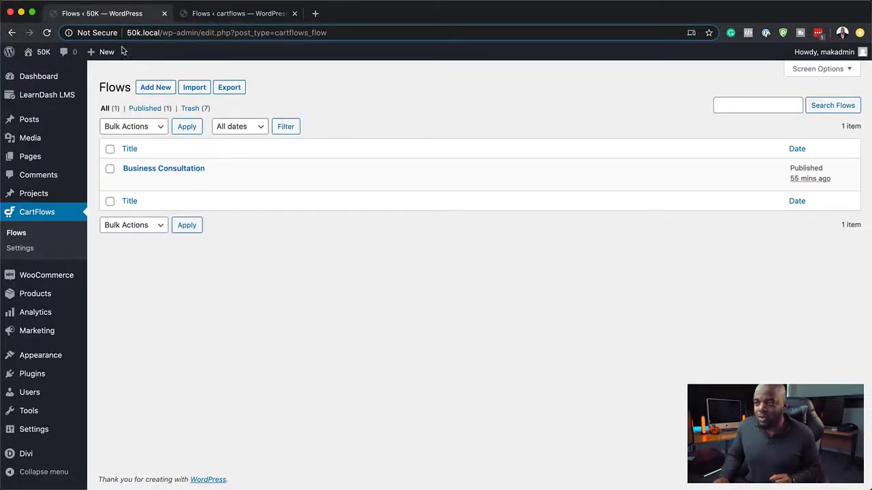
mouse_move(158, 181)
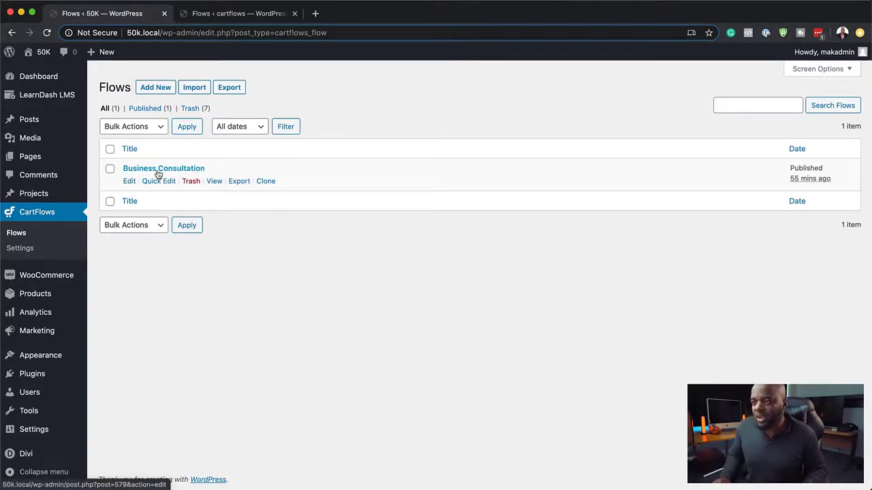
click(238, 181)
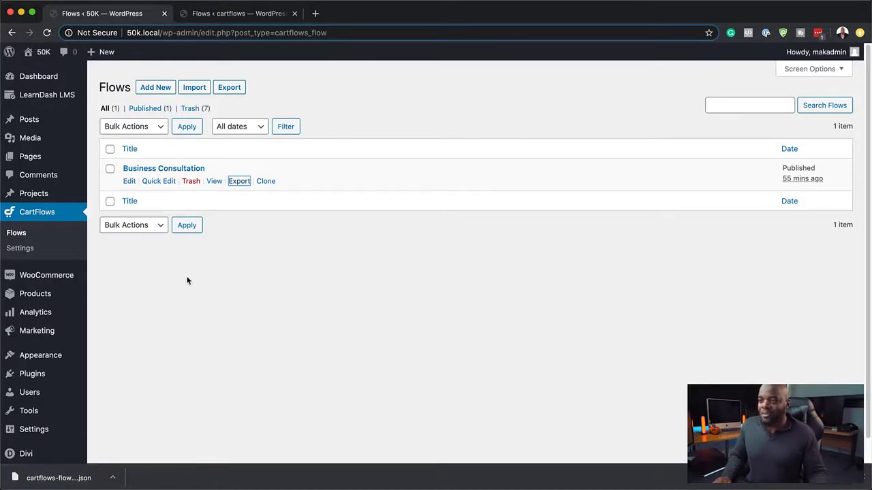
Import the flow file cartflows-flow-579-06-09-2020.json into CartFlows on the cartflows.local site
click(226, 15)
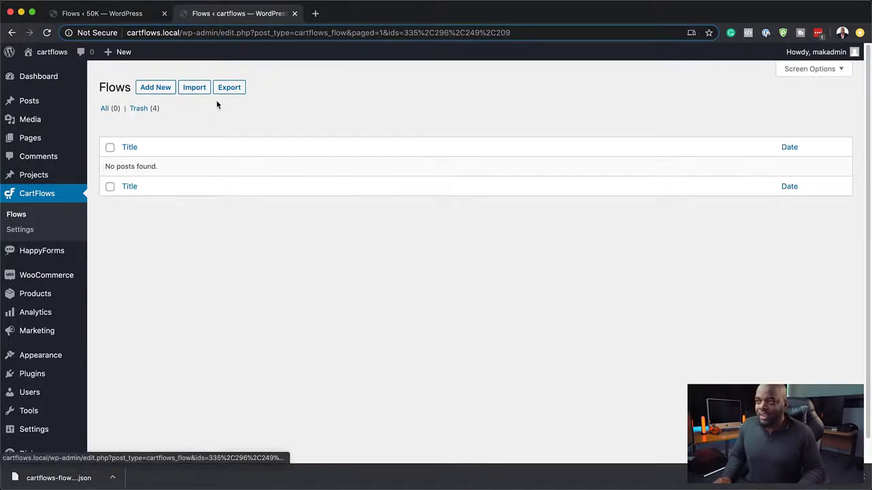
click(194, 88)
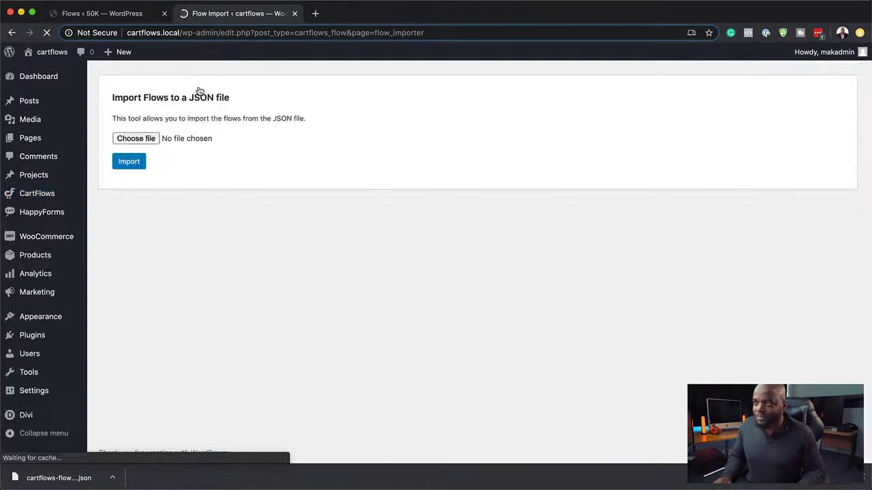
click(146, 139)
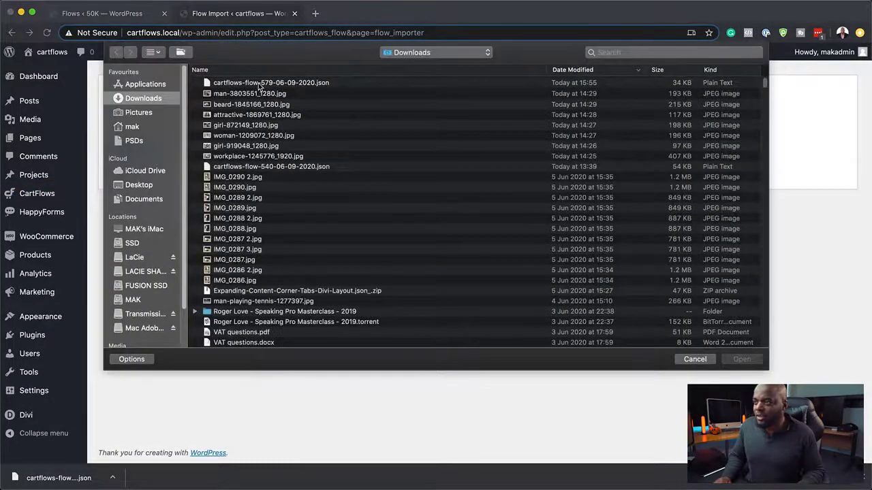
click(260, 84)
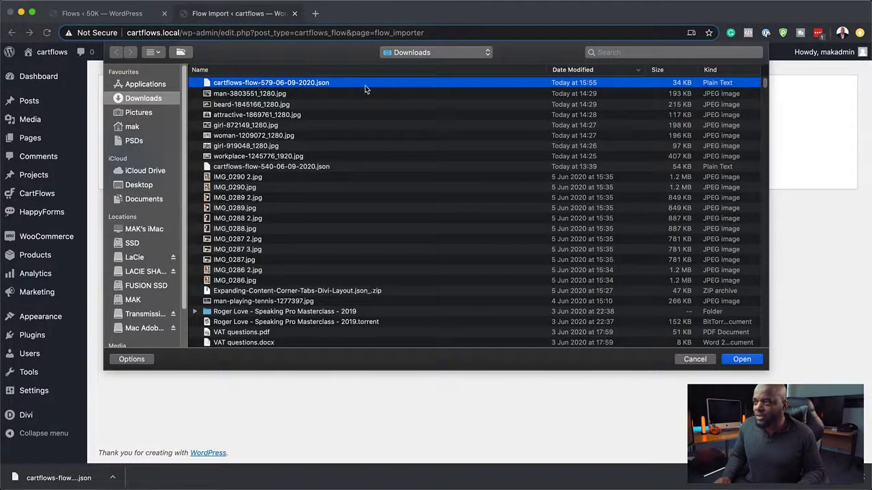
click(744, 358)
click(135, 163)
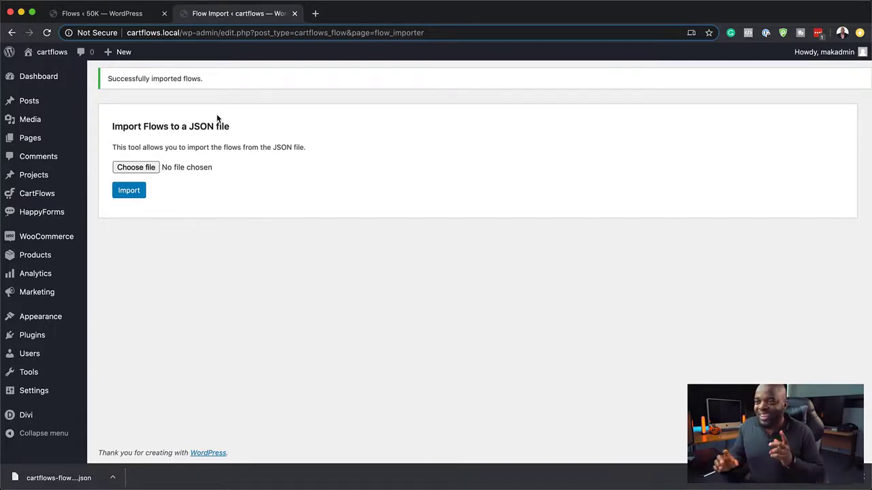
Check the flows list on cartflows.local and compare its site address with that of the 50K site
mouse_move(63, 201)
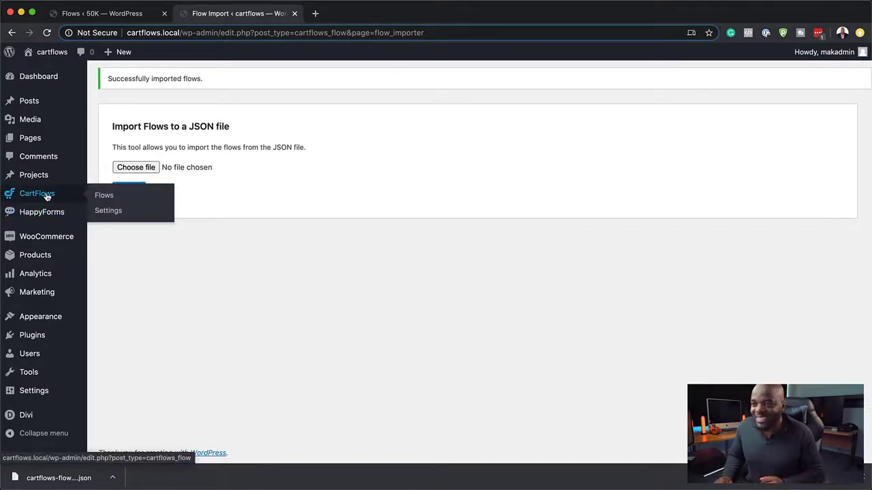
click(106, 196)
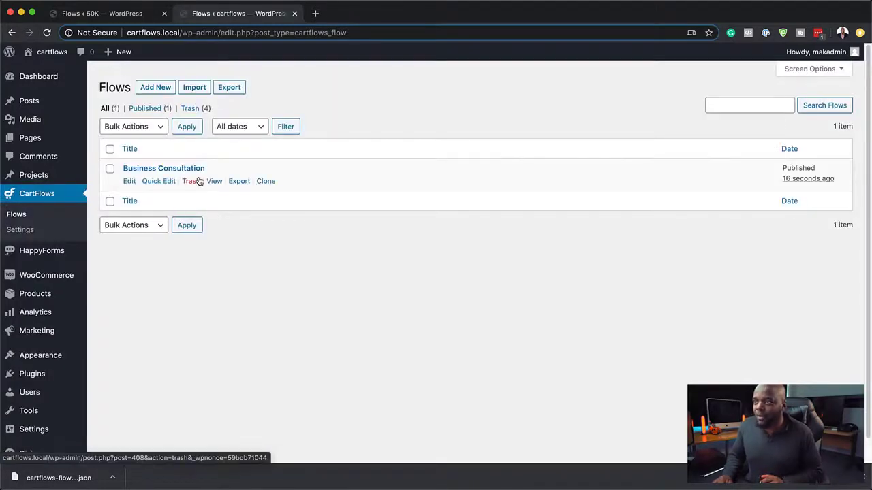
click(128, 34)
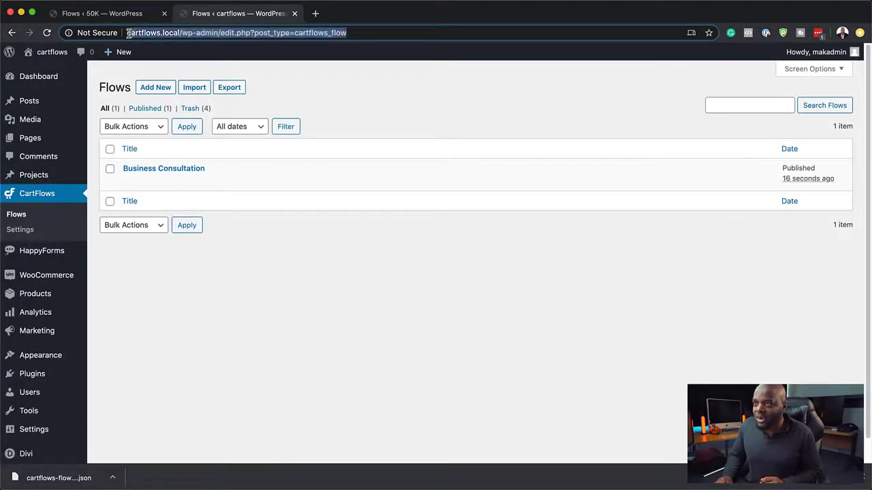
click(161, 33)
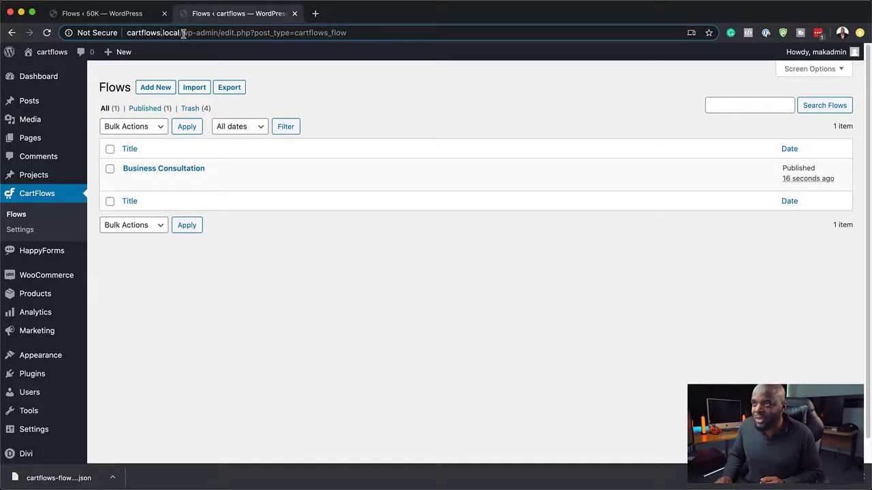
click(135, 16)
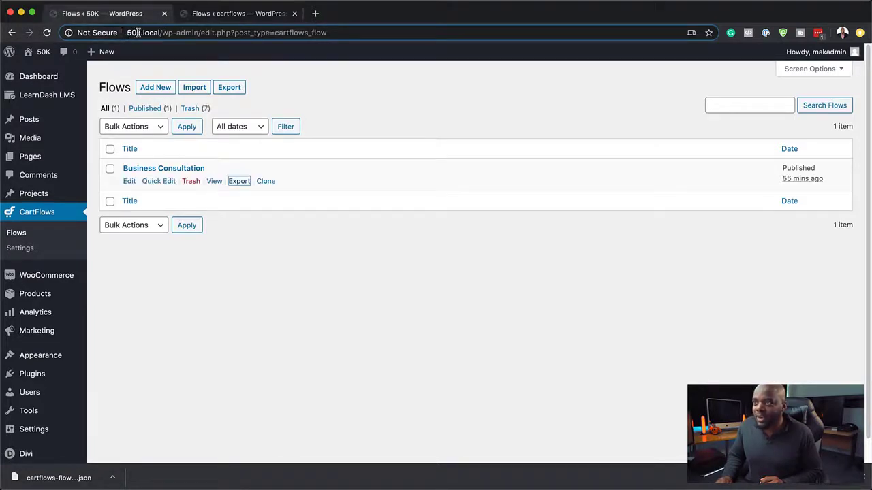
click(209, 13)
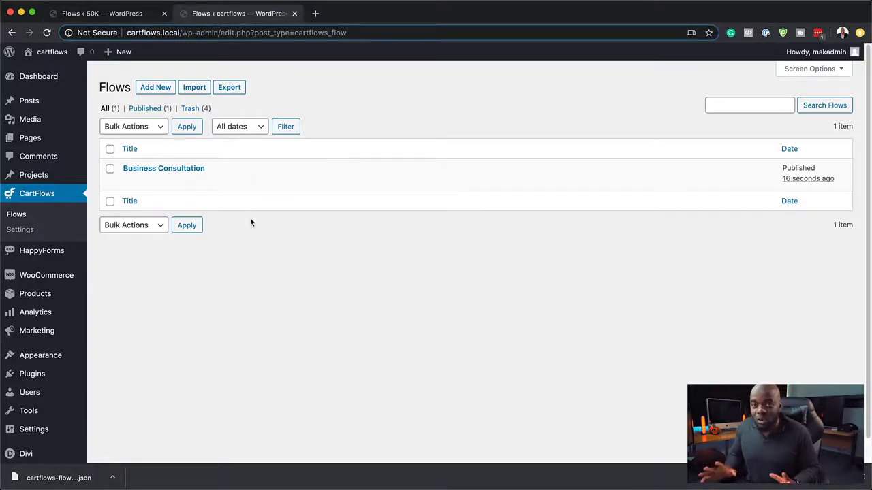
Open the imported Business Consultation flow and examine its Sales Landing page through the benefits and testimonials sections
mouse_move(203, 168)
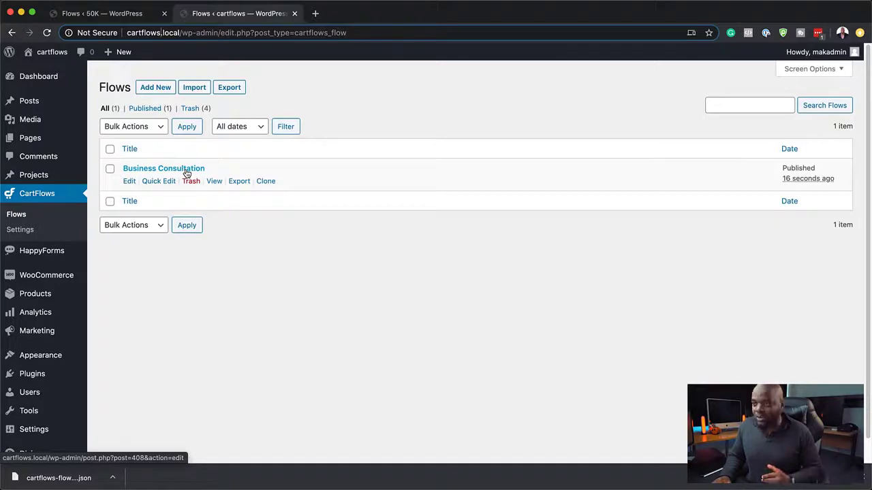
click(186, 169)
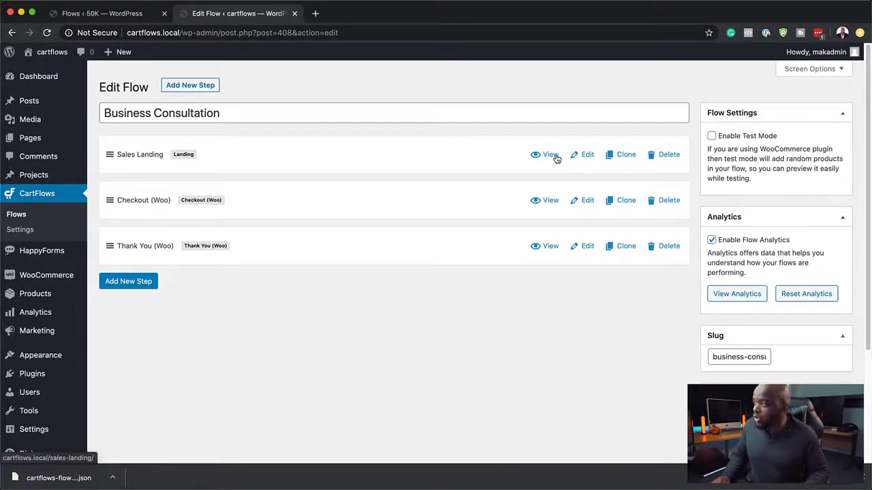
super+click(556, 158)
click(388, 14)
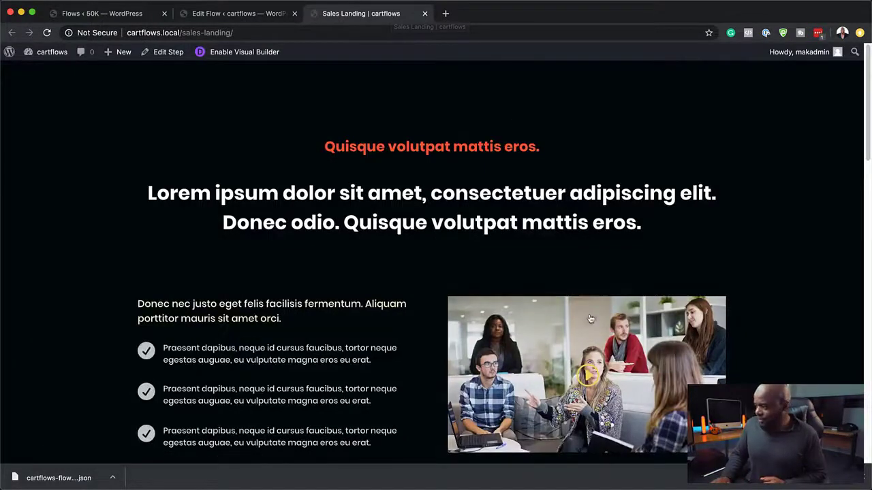
scroll(586, 272, down, 1)
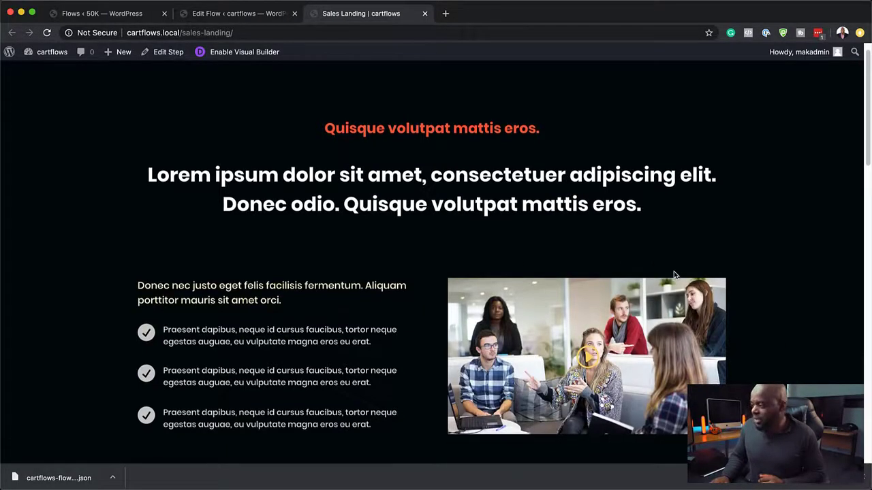
scroll(671, 273, down, 5)
scroll(674, 275, down, 3)
scroll(674, 275, down, 7)
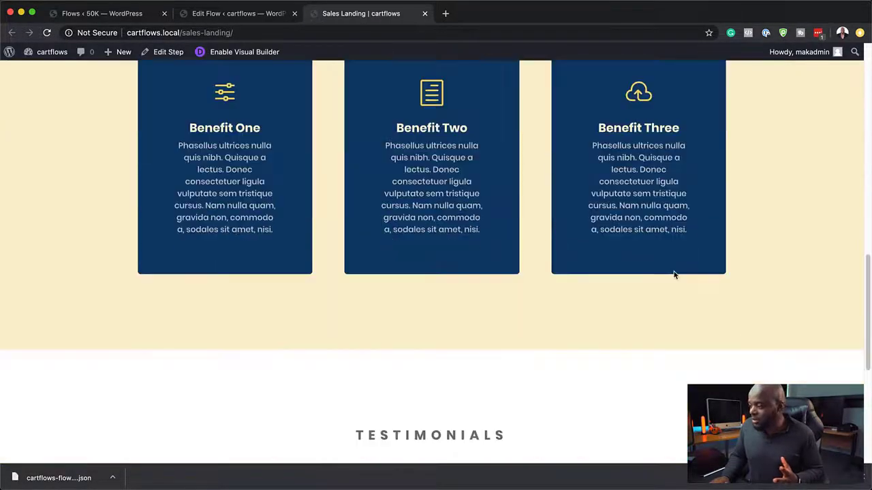
scroll(666, 288, down, 1)
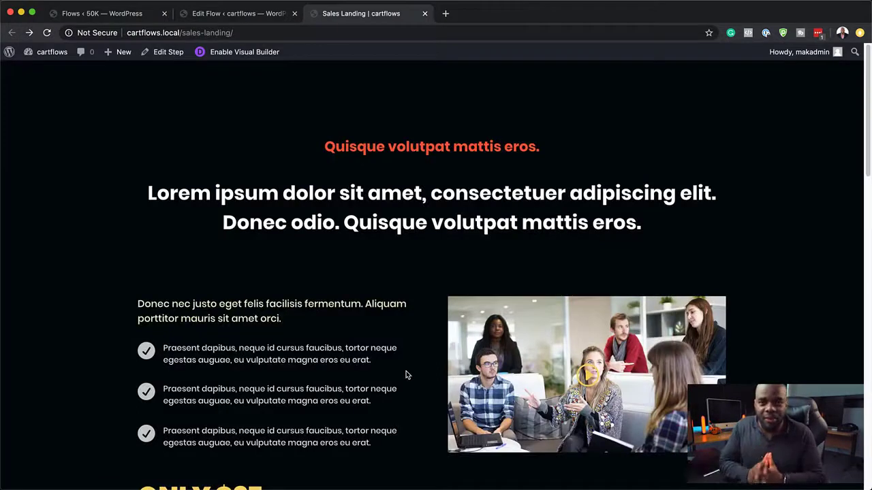
On the 50K site, open the Business Consultation flow and view its Sales Landing page in a separate tab
click(129, 19)
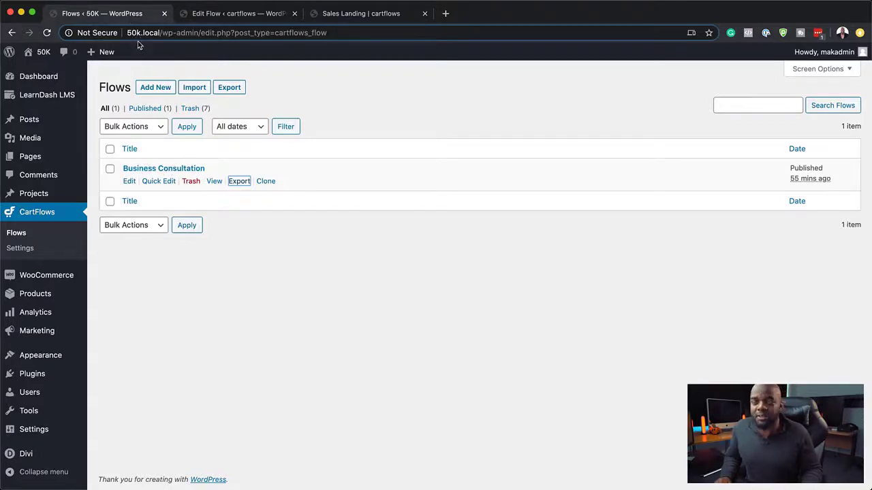
click(174, 170)
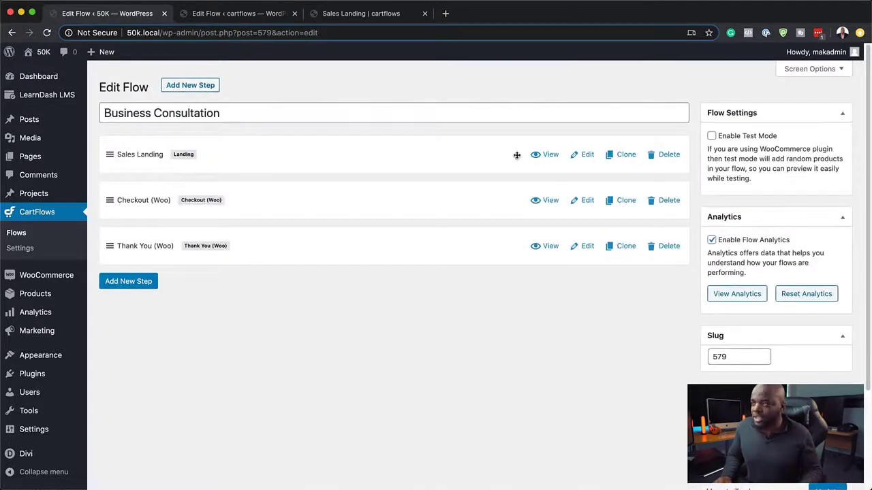
click(549, 155)
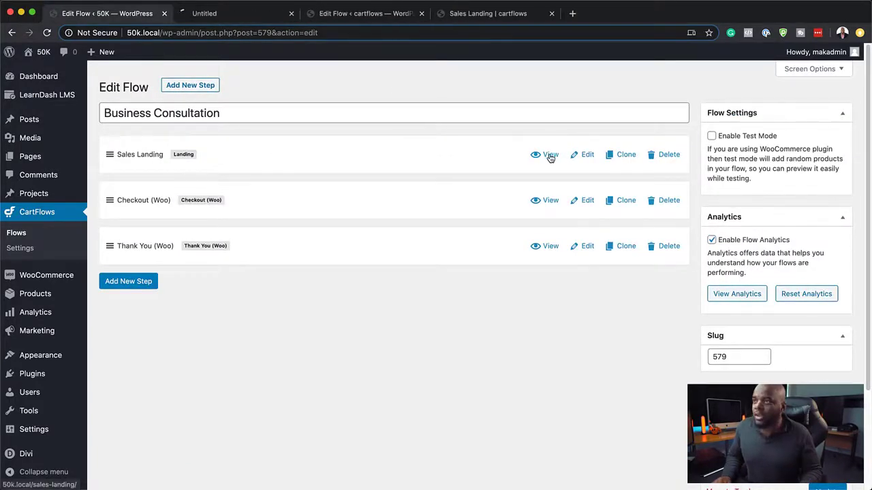
click(215, 17)
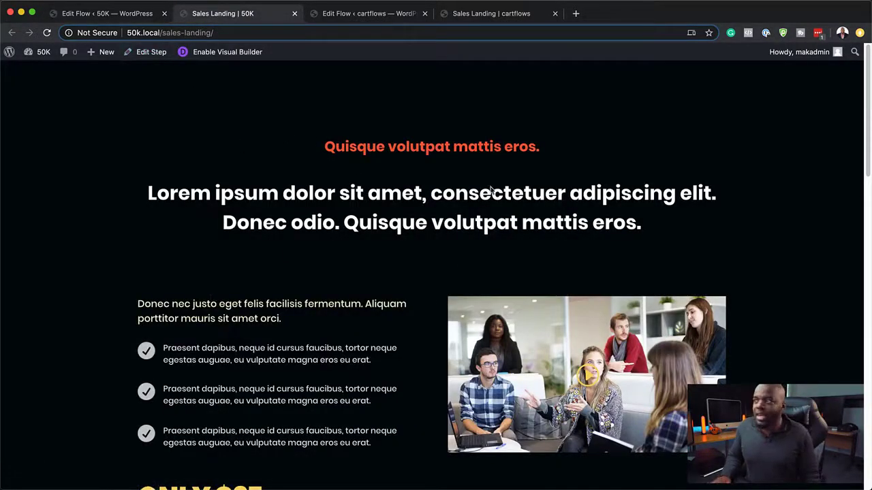
Compare the imported Sales Landing page on cartflows.local with the original on 50K.local
click(482, 17)
scroll(414, 298, down, 10)
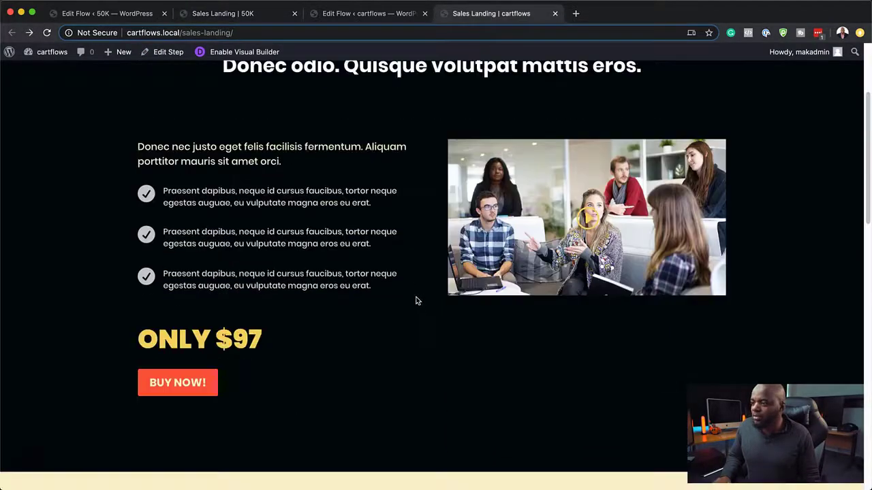
scroll(419, 299, up, 10)
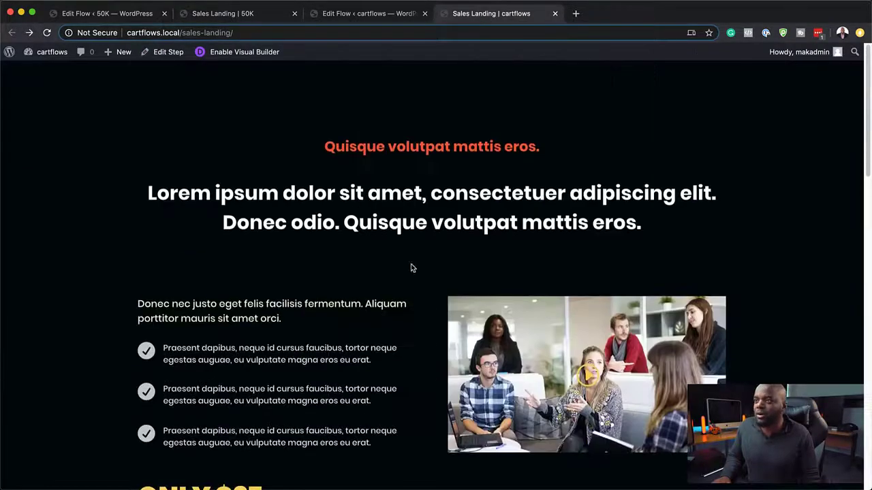
click(240, 16)
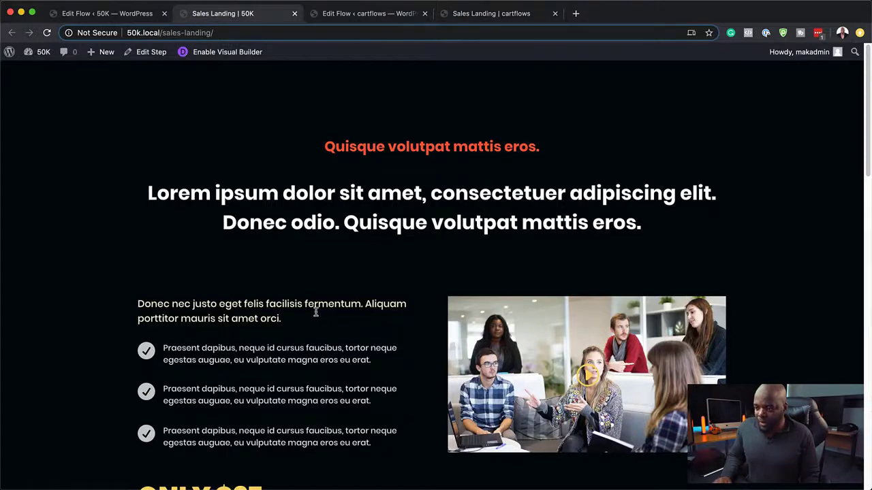
Follow the Buy Now link on the 50K Sales Landing page and examine the checkout's billing and order details
scroll(313, 310, down, 5)
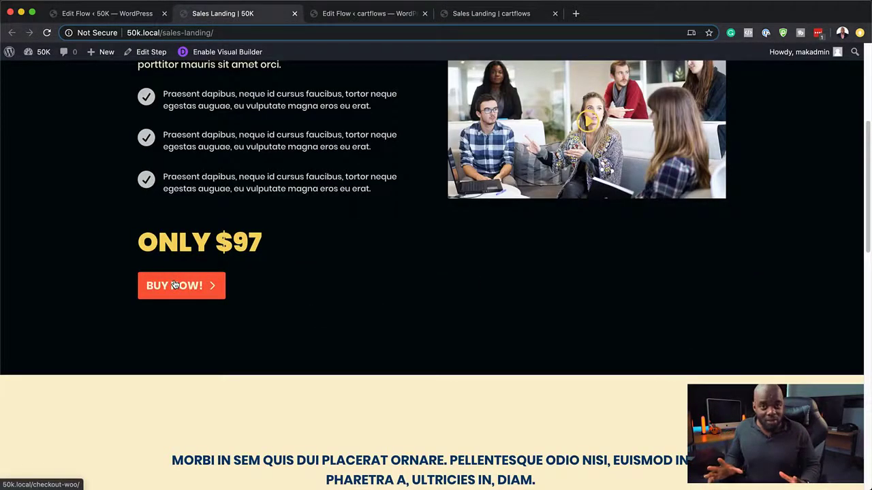
click(175, 285)
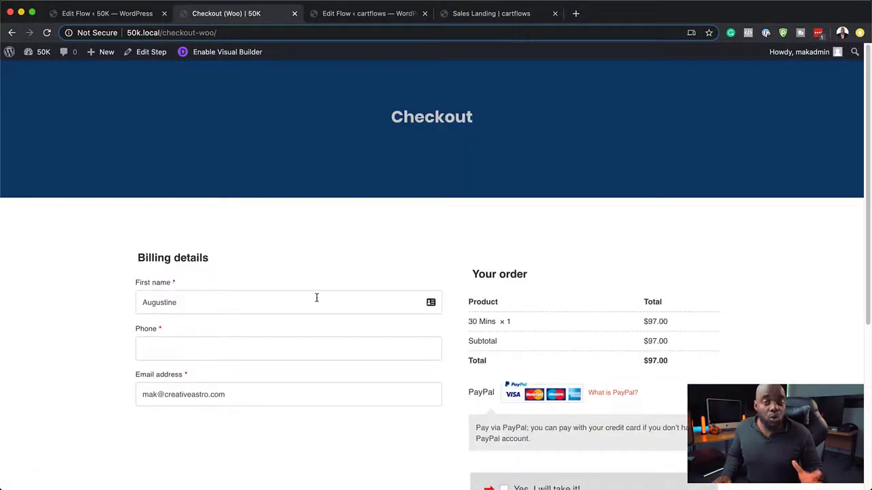
scroll(587, 344, down, 5)
scroll(597, 344, up, 8)
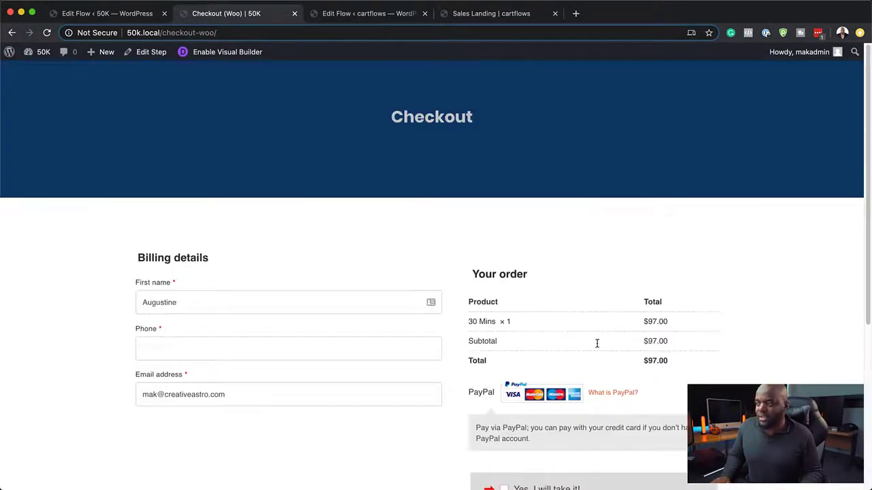
Close the 50K checkout page and follow the Buy Now link on the cartflows.local Sales Landing page to its checkout
click(294, 13)
click(362, 15)
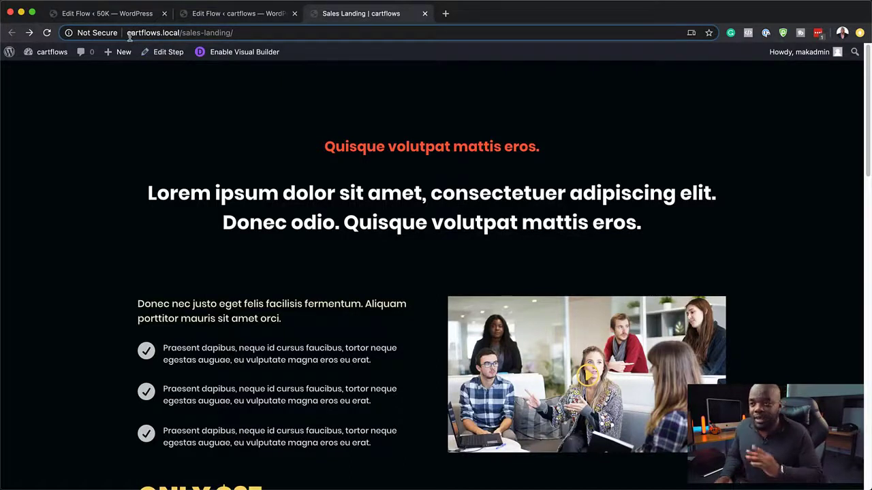
scroll(346, 373, down, 4)
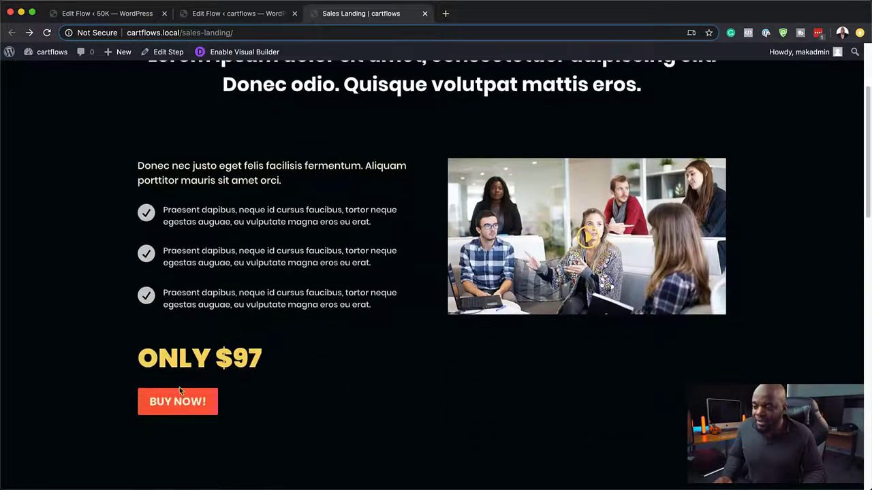
click(177, 405)
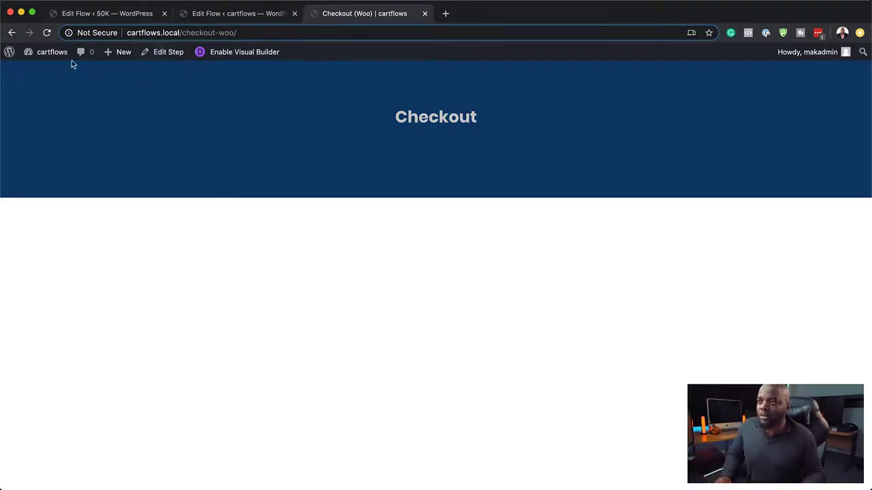
Open the cartflows site's dashboard in a separate tab and view the list of all WooCommerce products
mouse_move(40, 60)
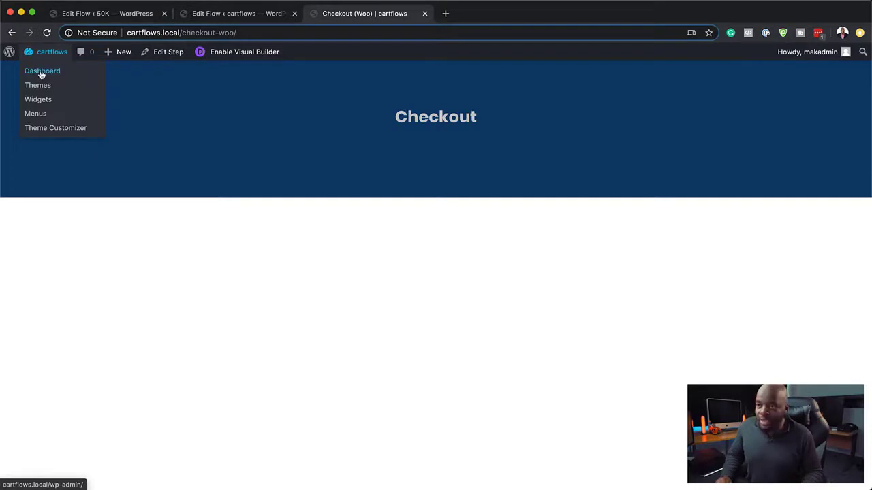
super+click(40, 75)
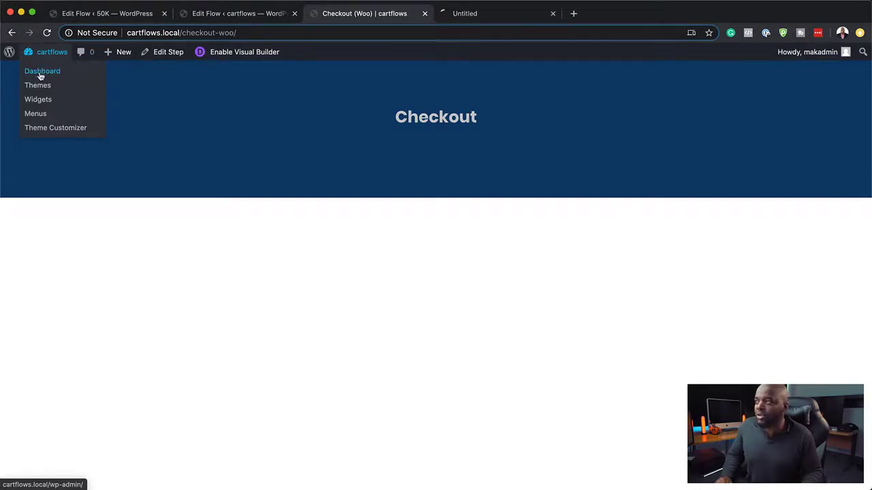
click(473, 14)
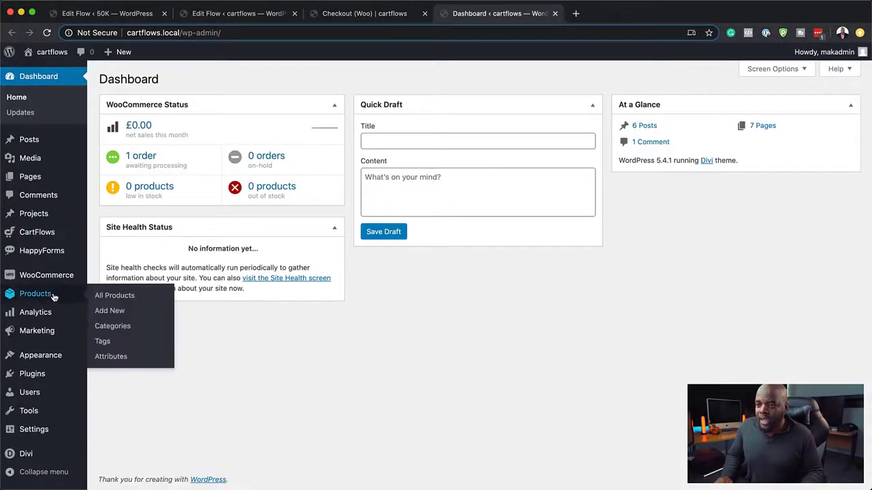
click(114, 295)
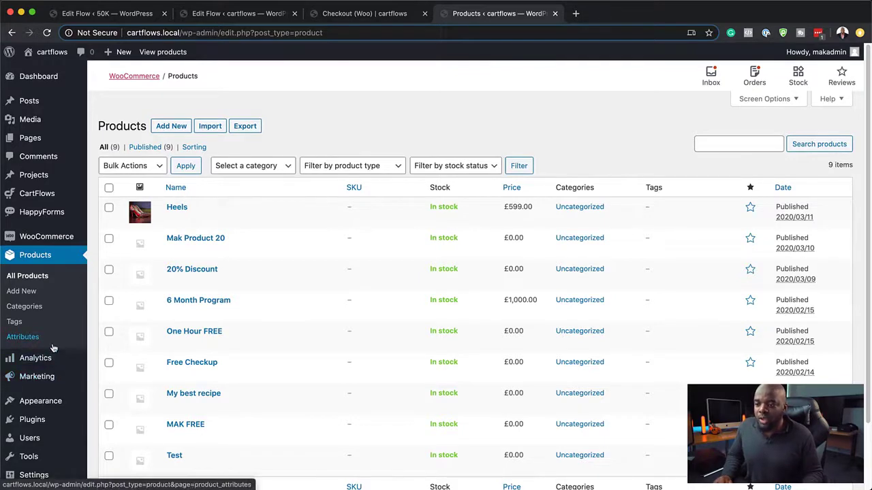
Return to the imported Checkout (Woo) page on cartflows.local and open its step for editing
click(387, 19)
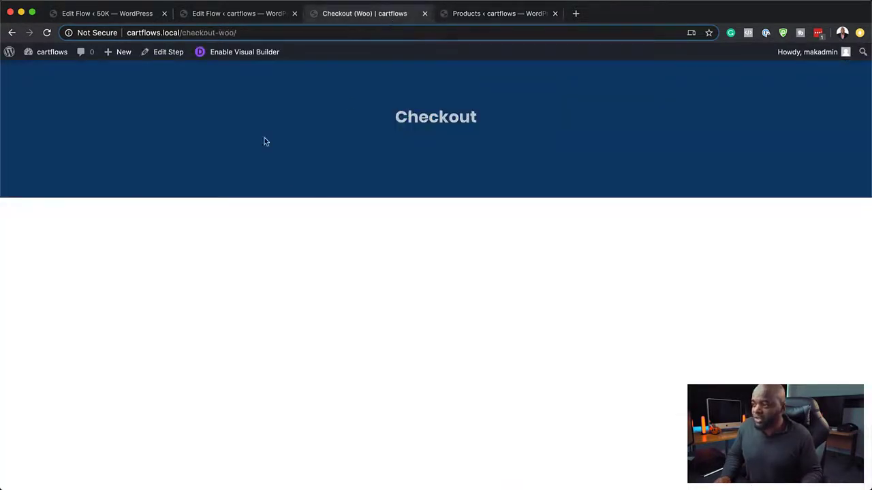
click(176, 54)
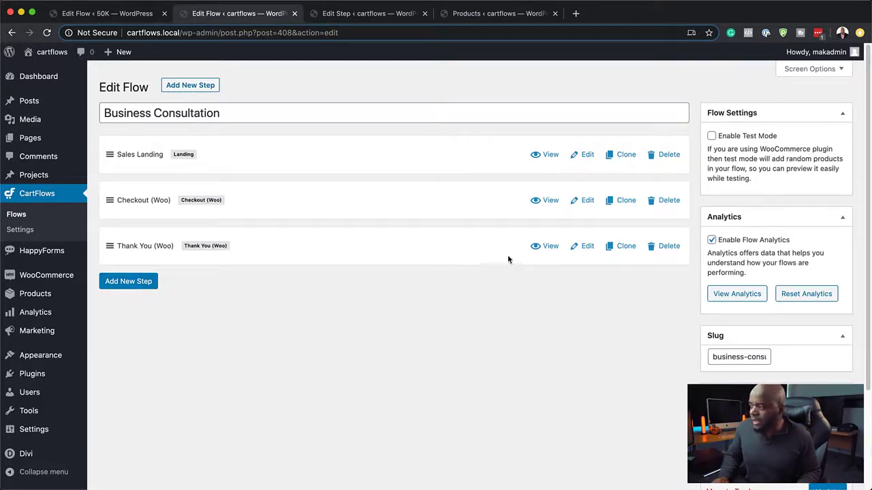
View the imported flow's Thank You (Woo) page in a separate tab and examine its message and video section
super+click(550, 247)
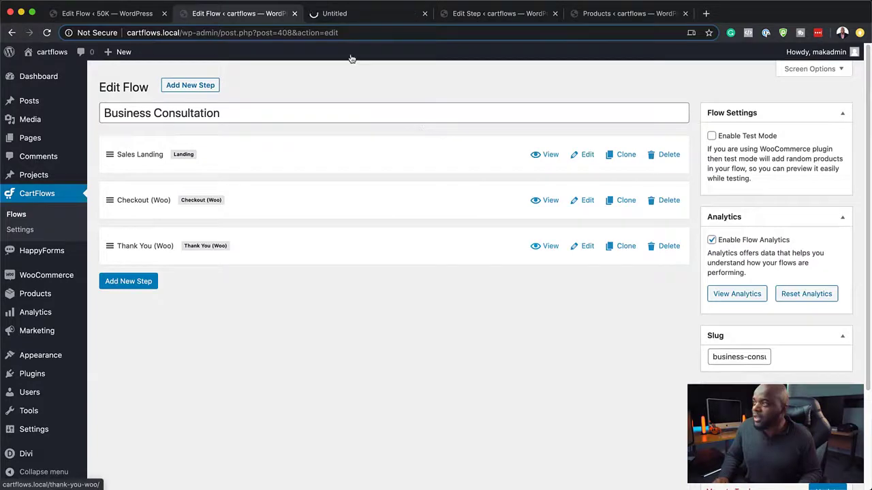
click(353, 16)
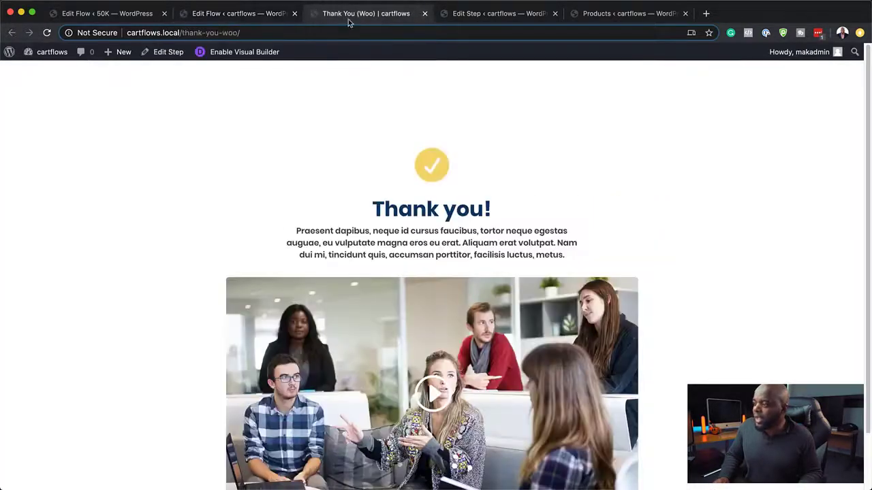
scroll(497, 228, down, 2)
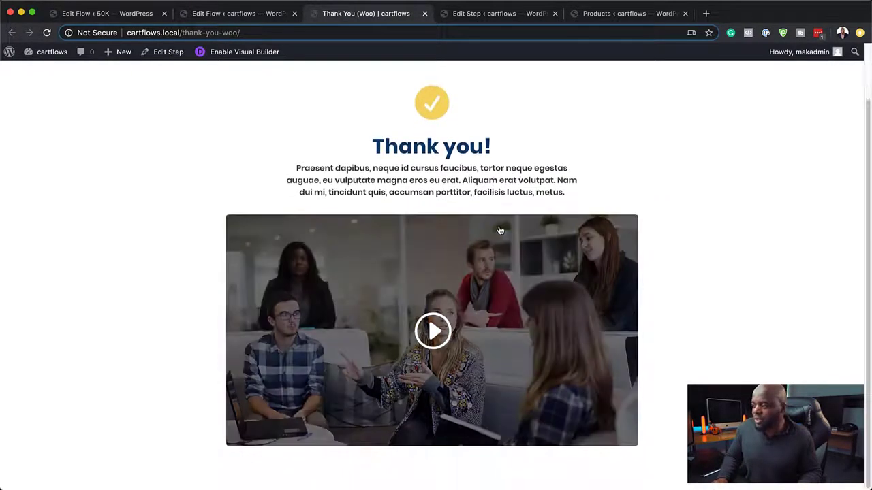